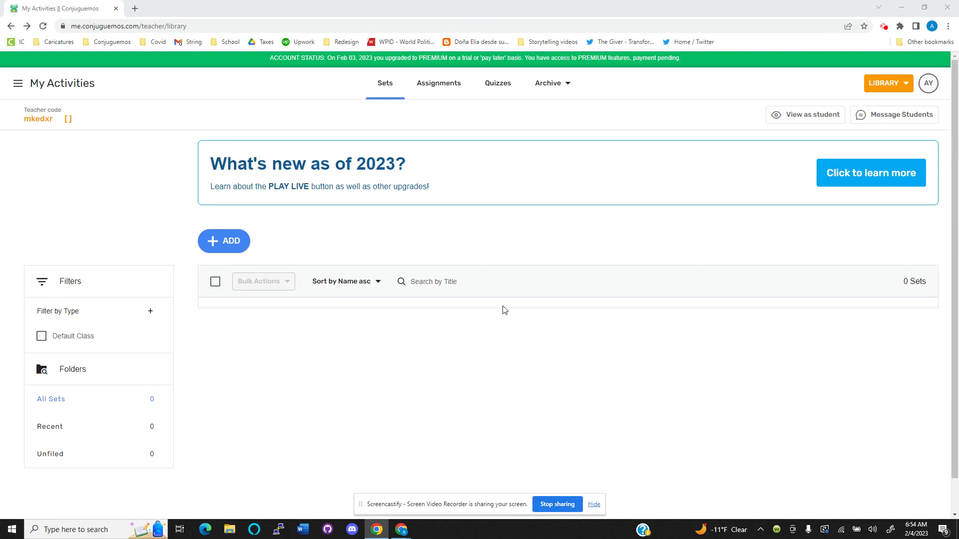
Add a new Spanish verb set, created from scratch, and continue to the editor
click(231, 243)
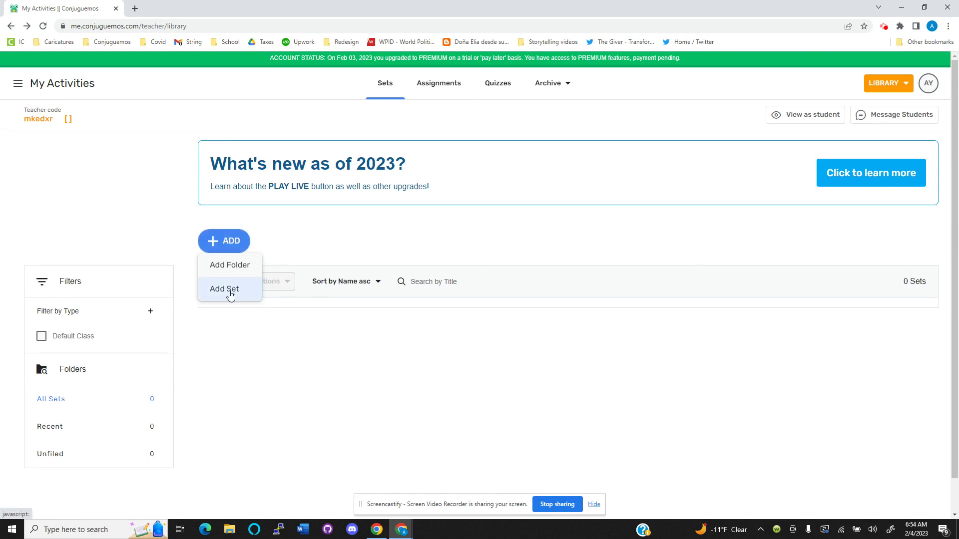
click(231, 293)
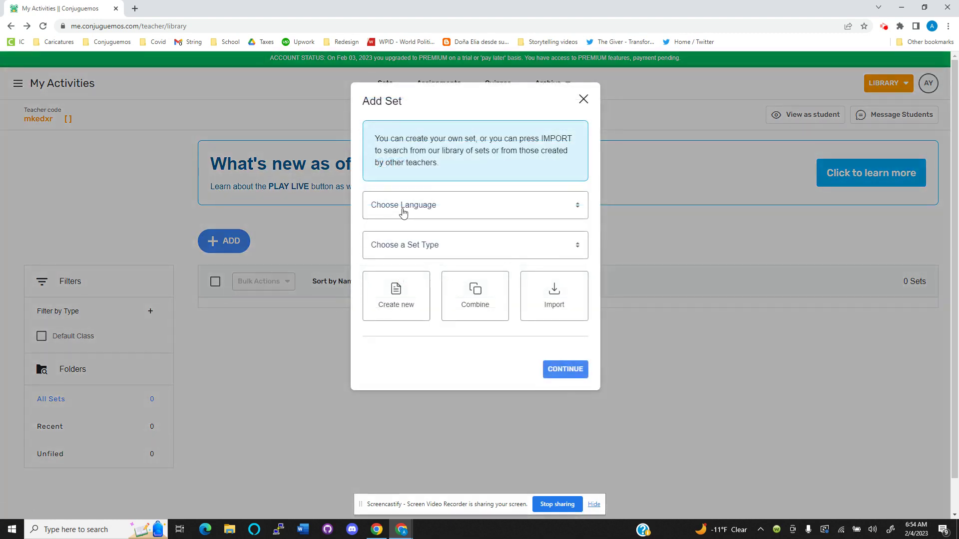
click(402, 205)
click(385, 304)
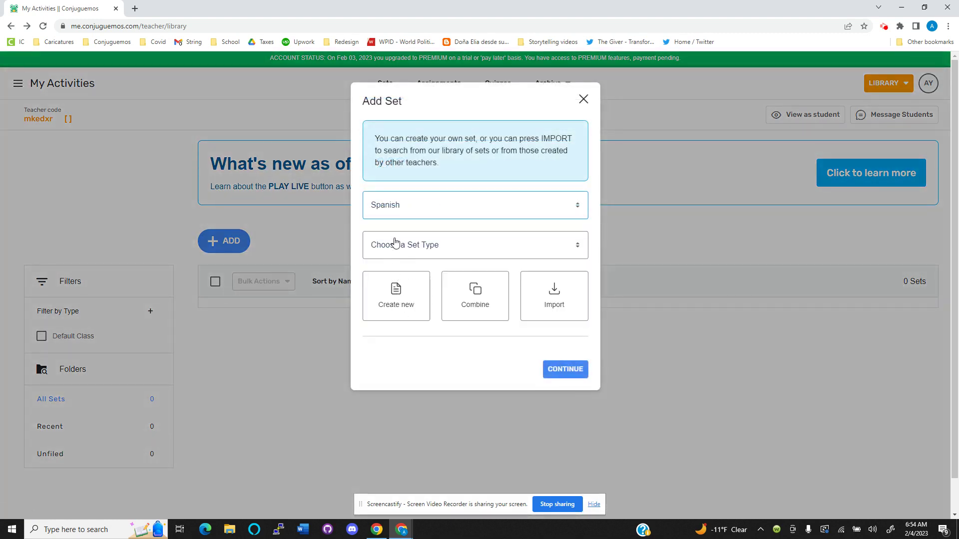
click(405, 245)
click(397, 275)
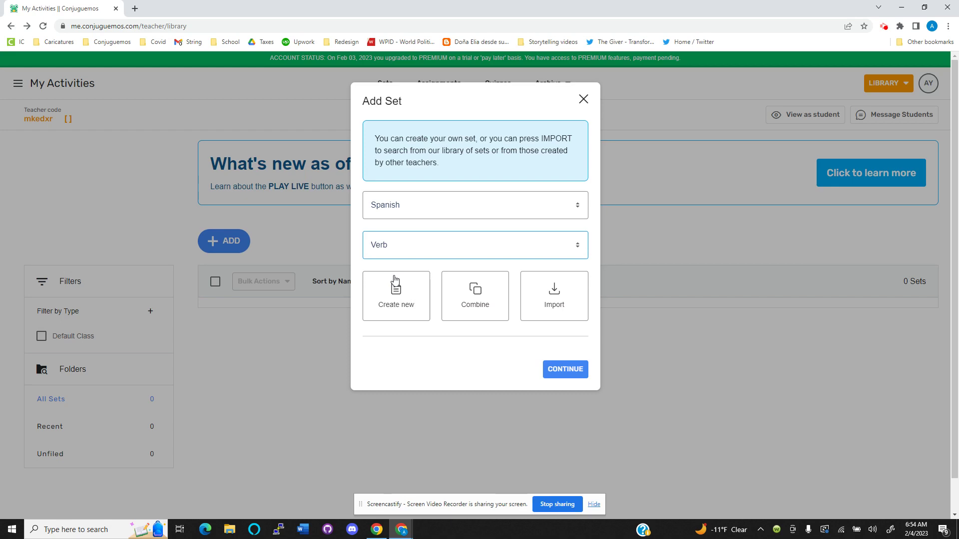
click(396, 303)
click(566, 379)
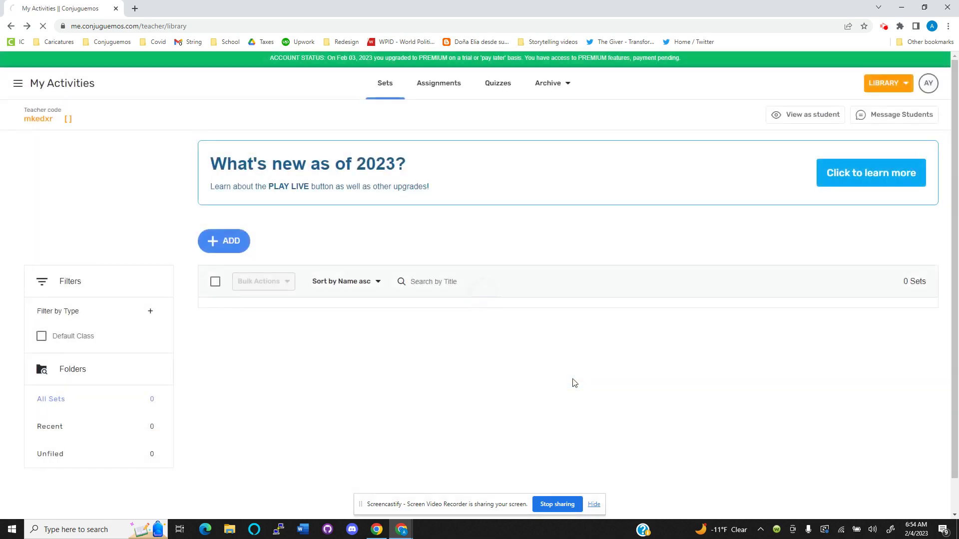
Name the set '-ar verbs', select the Present tense, and assign Default Class
click(456, 197)
text(-ar verbs)
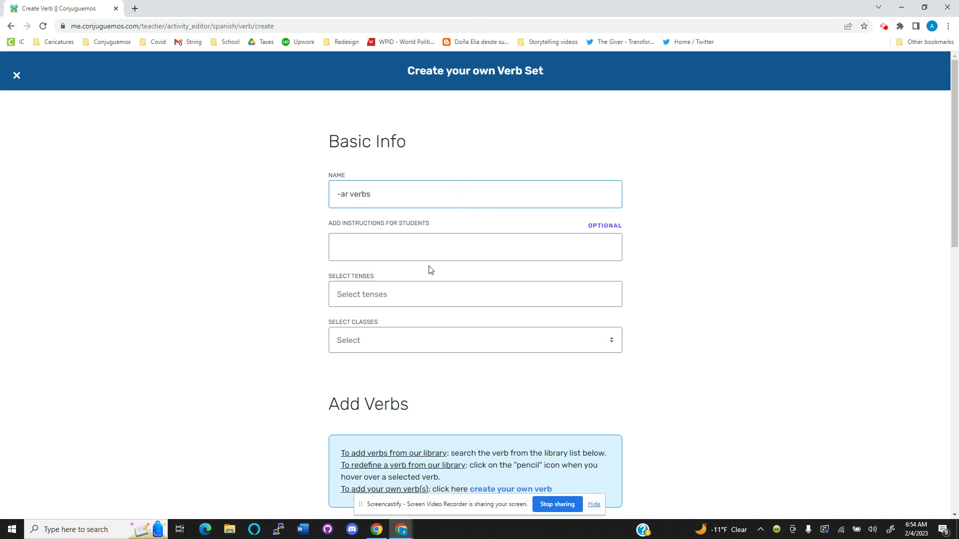
click(408, 294)
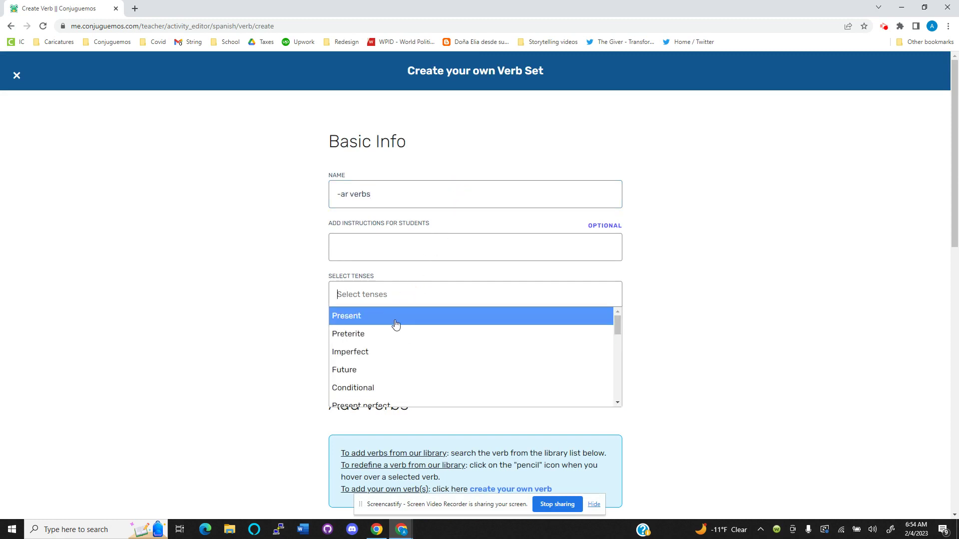
click(397, 318)
click(383, 353)
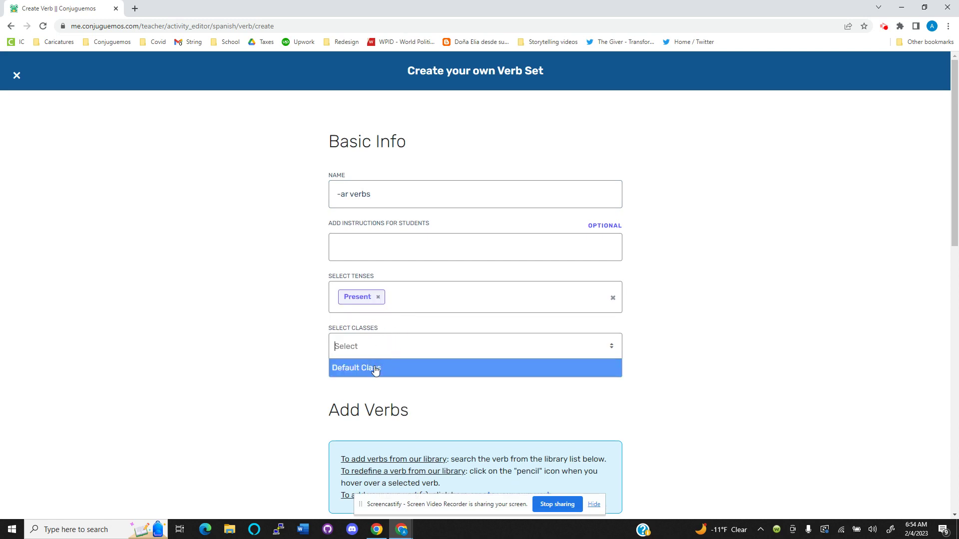
click(376, 369)
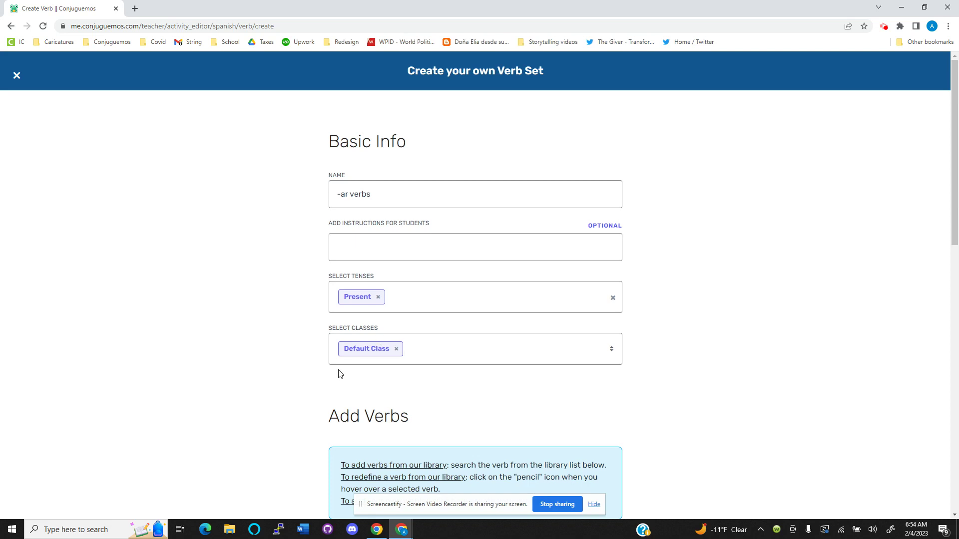
scroll(340, 373, down, 3)
scroll(339, 374, down, 2)
scroll(339, 373, down, 2)
scroll(339, 373, up, 1)
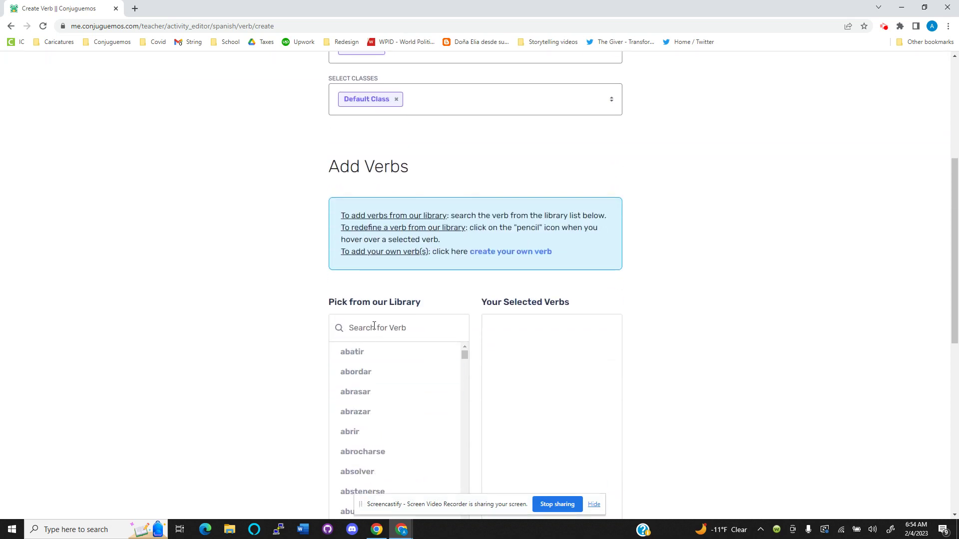
Add abordar, abrazar and abatir from the verb library, removing the mistakenly added abrir
click(377, 383)
click(377, 392)
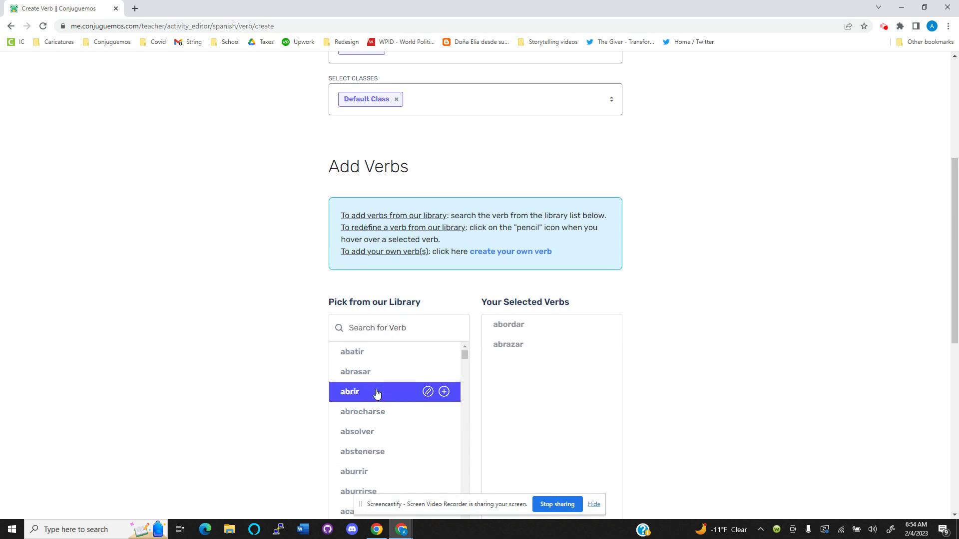
click(375, 353)
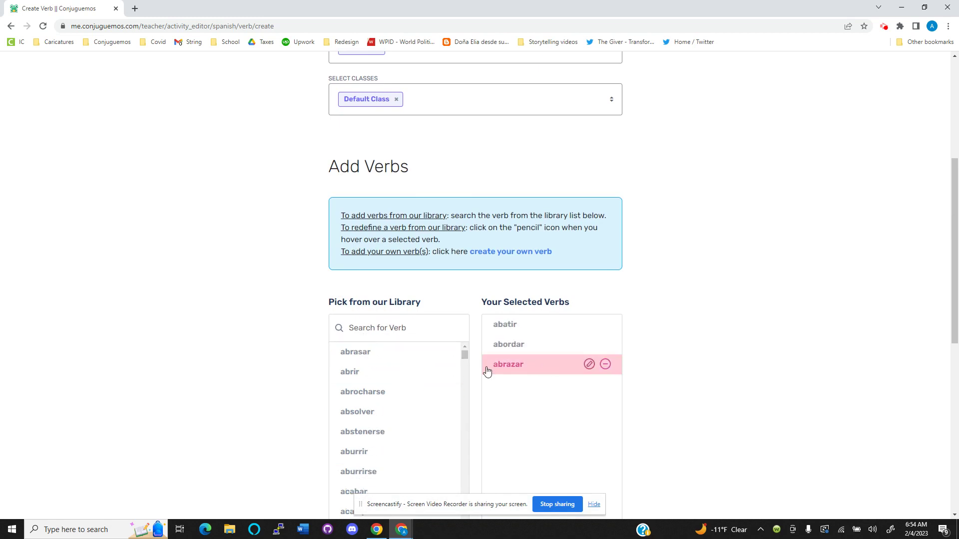
click(384, 374)
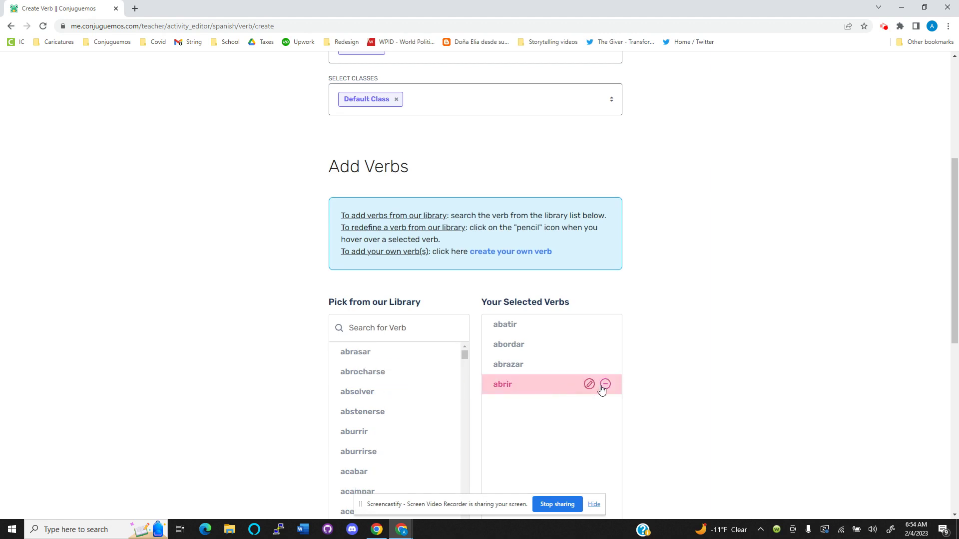
click(608, 388)
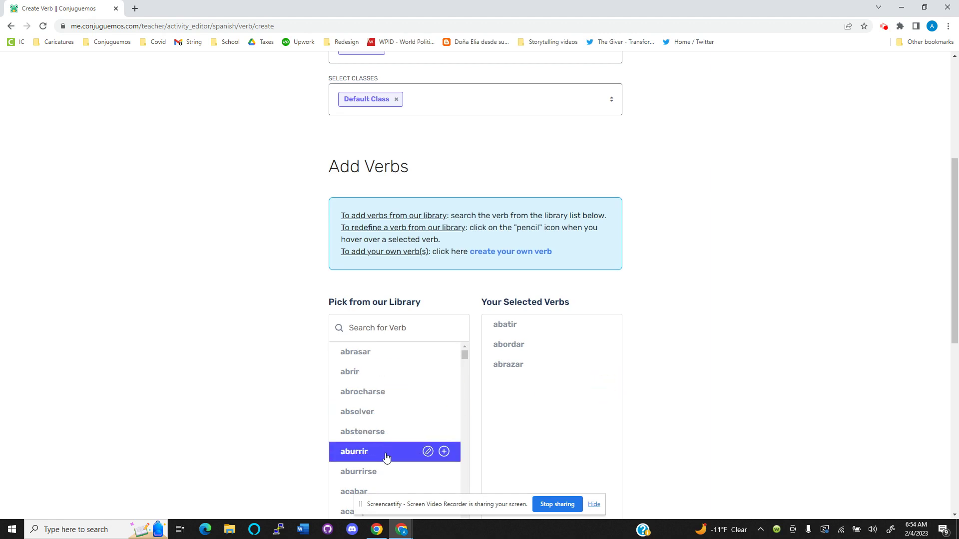
scroll(385, 450, down, 2)
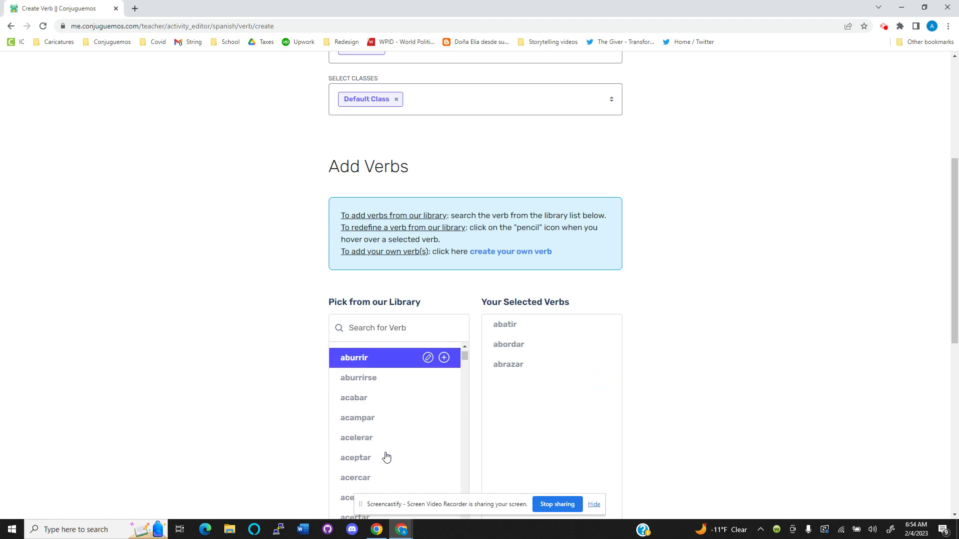
Search the verb library and add usar and montar to the set
click(382, 327)
text(u)
key(Return)
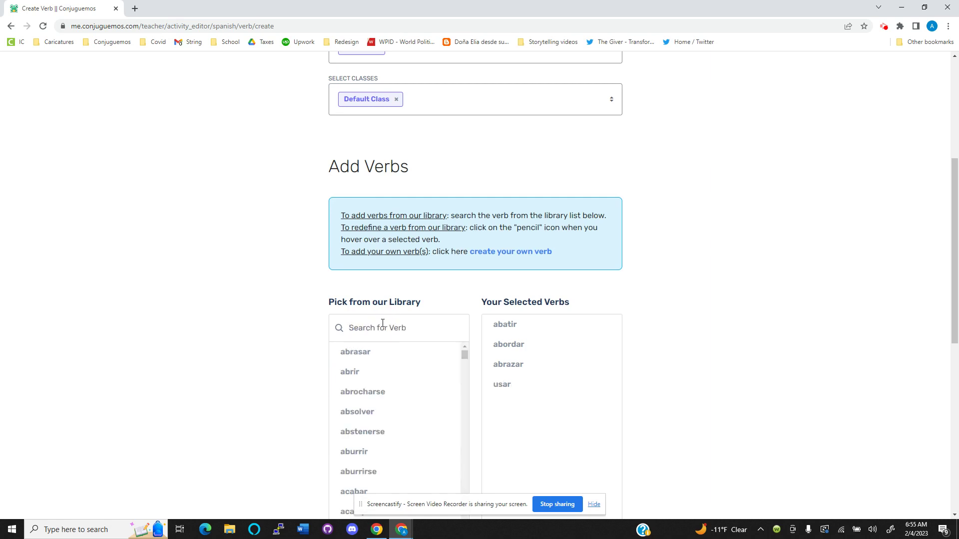
text(mon)
key(Return)
scroll(274, 369, down, 3)
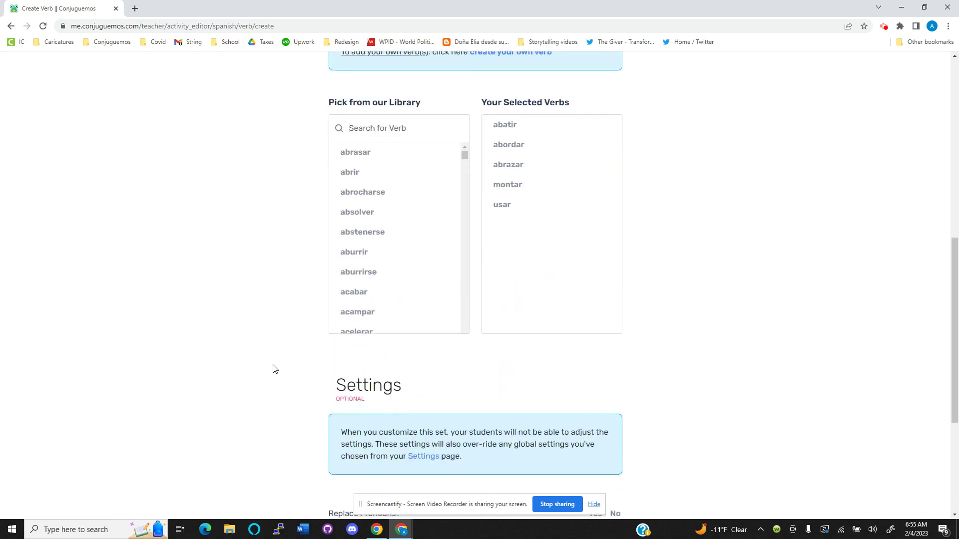
scroll(274, 369, down, 3)
scroll(274, 369, down, 2)
scroll(274, 369, down, 1)
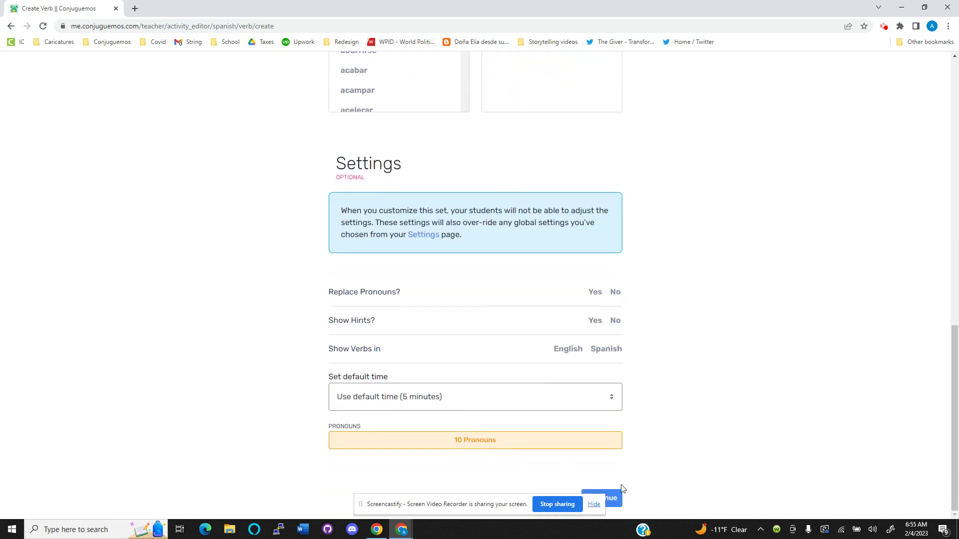
Make the -ar verbs set accessible to anybody and finish it
click(604, 496)
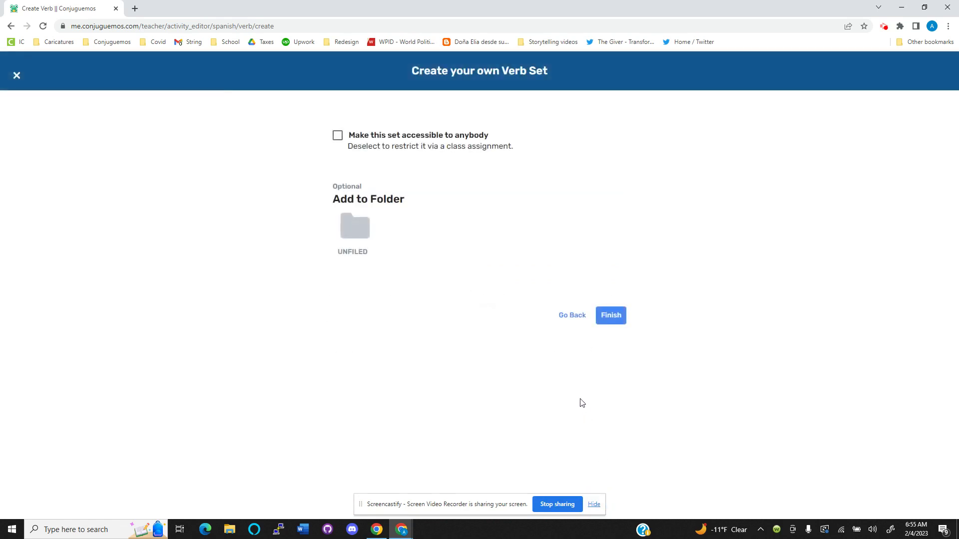
click(338, 137)
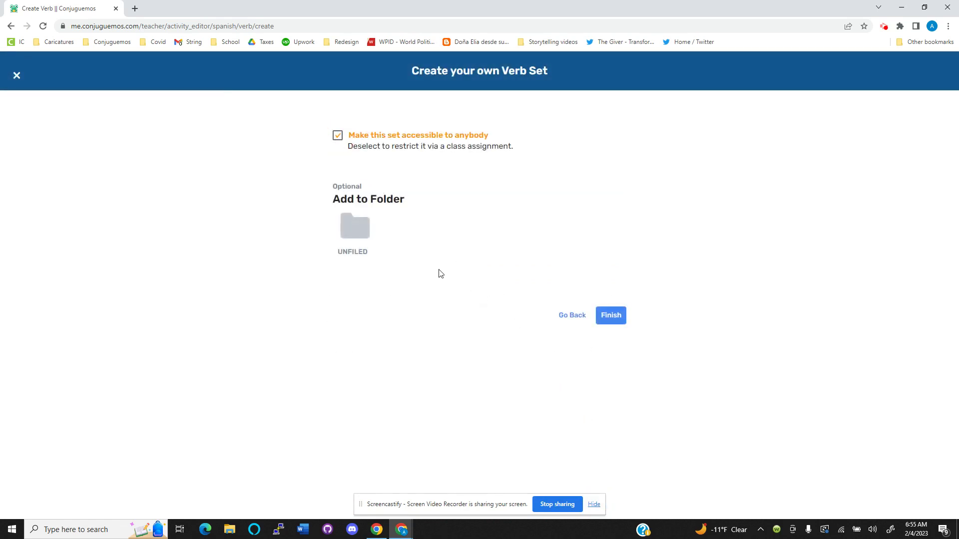
click(611, 316)
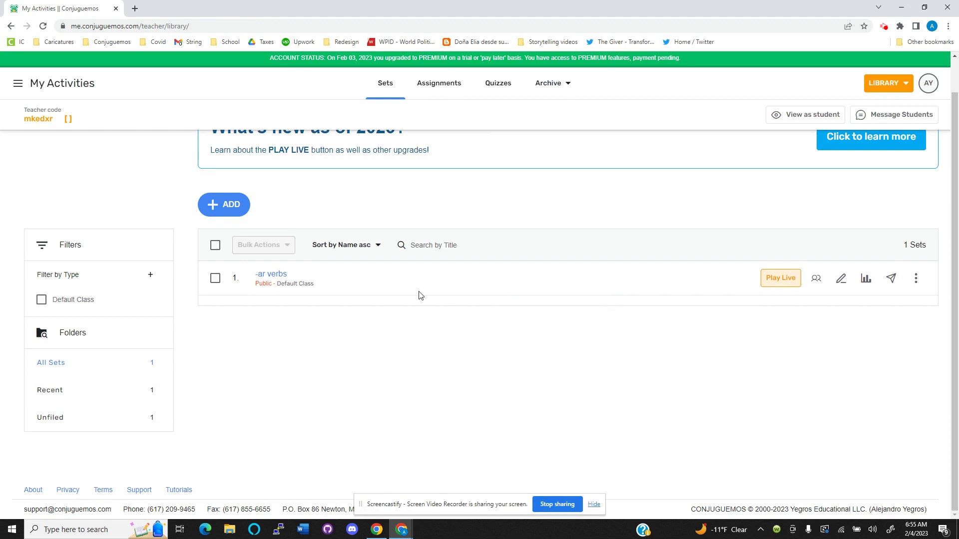
click(270, 279)
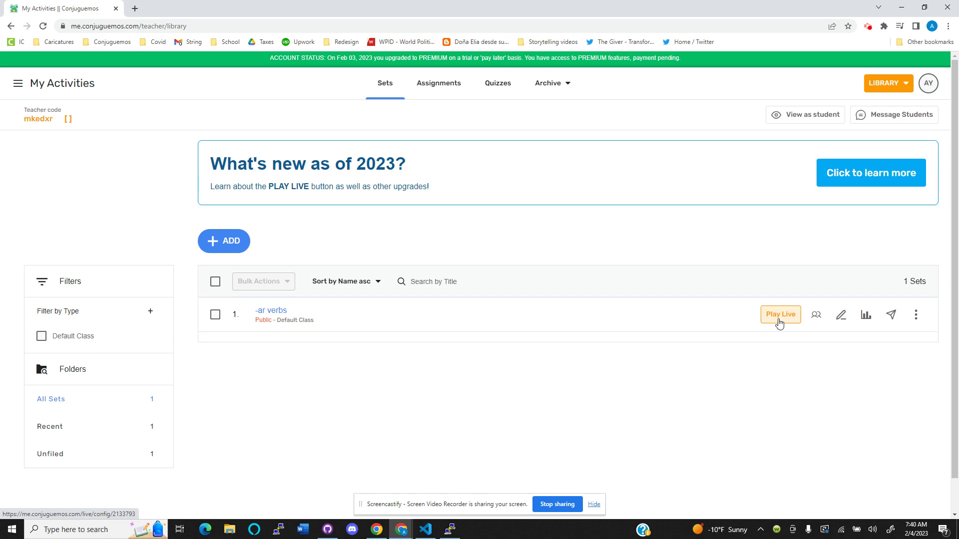
Browse the Play Live game carousel and start Graded Practice for the -ar verbs set
click(779, 315)
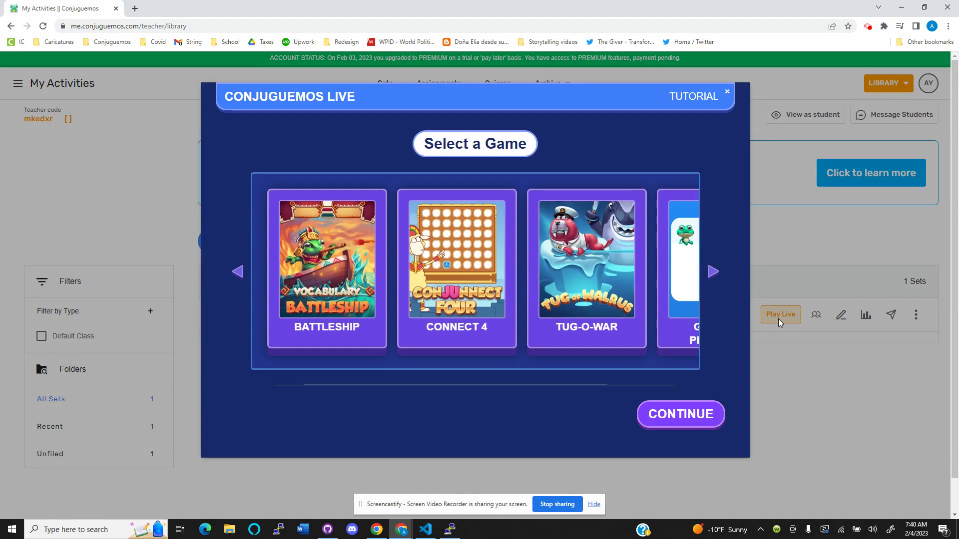
click(712, 271)
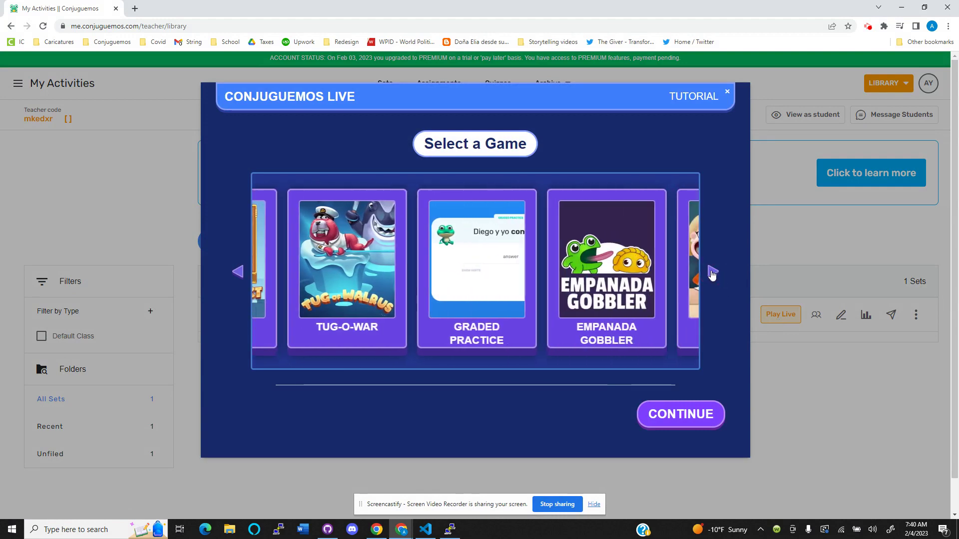
click(238, 272)
click(238, 273)
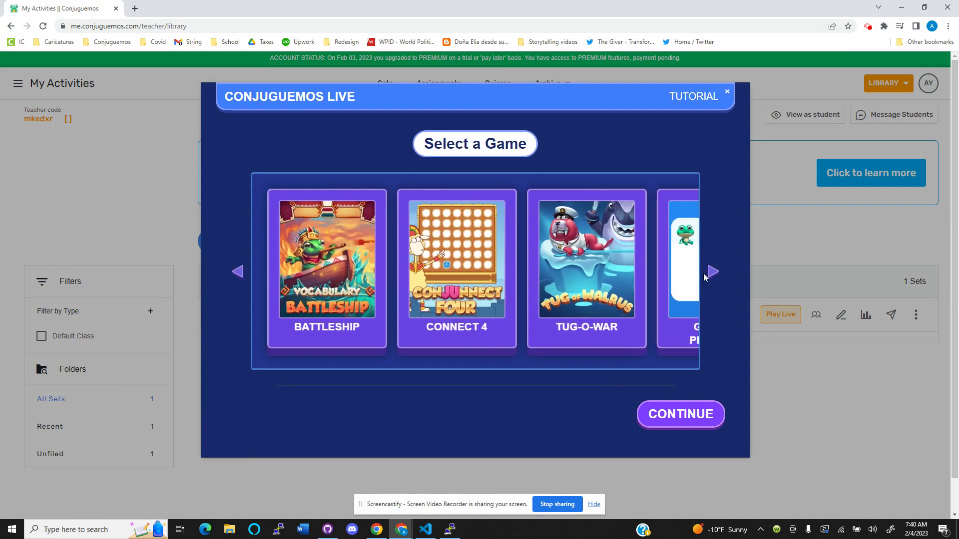
click(712, 271)
click(505, 264)
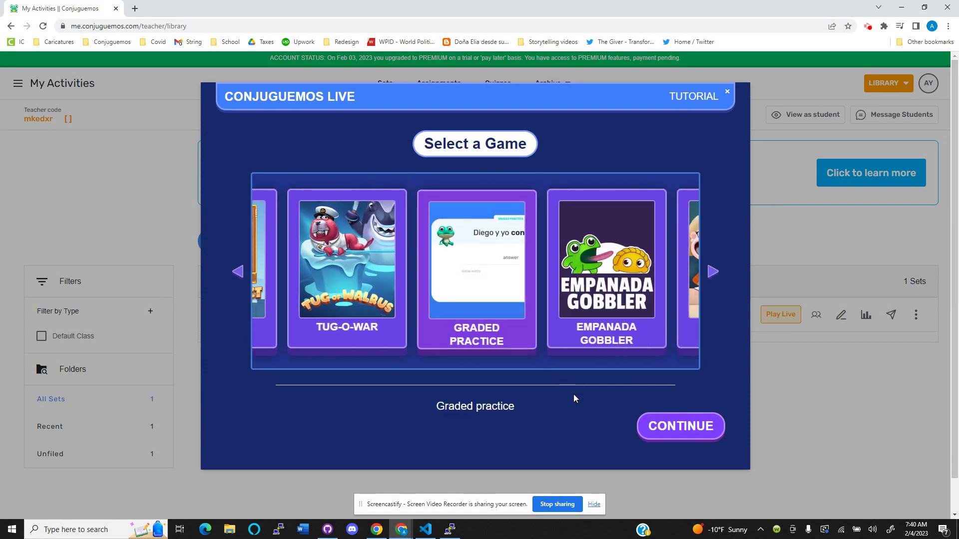
click(663, 429)
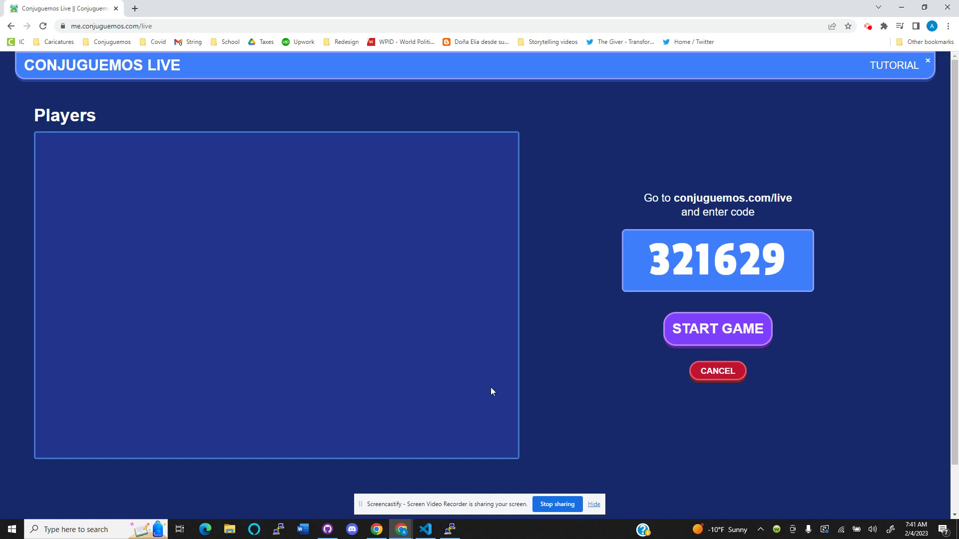
Cancel the Graded Practice session, preview Battleship's live game settings, then close the setup
click(717, 371)
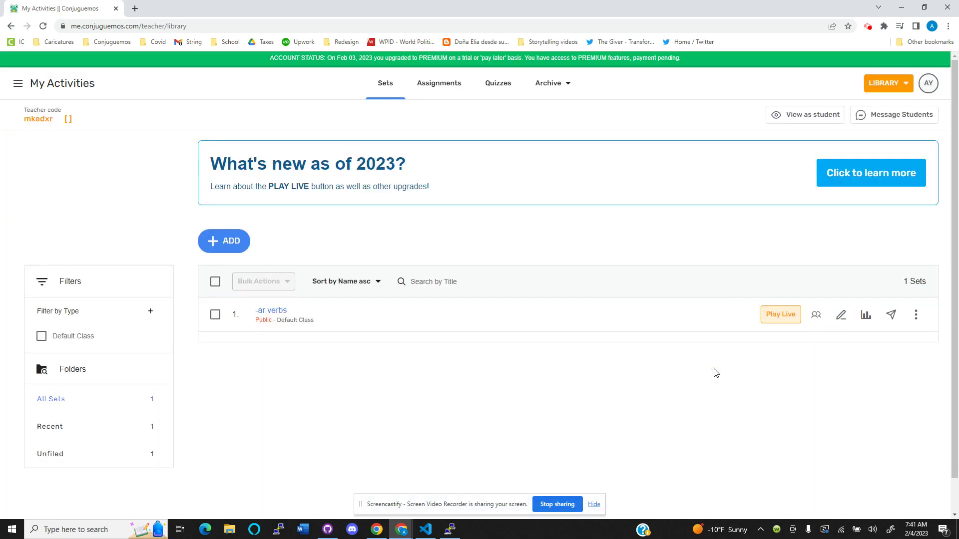
click(780, 314)
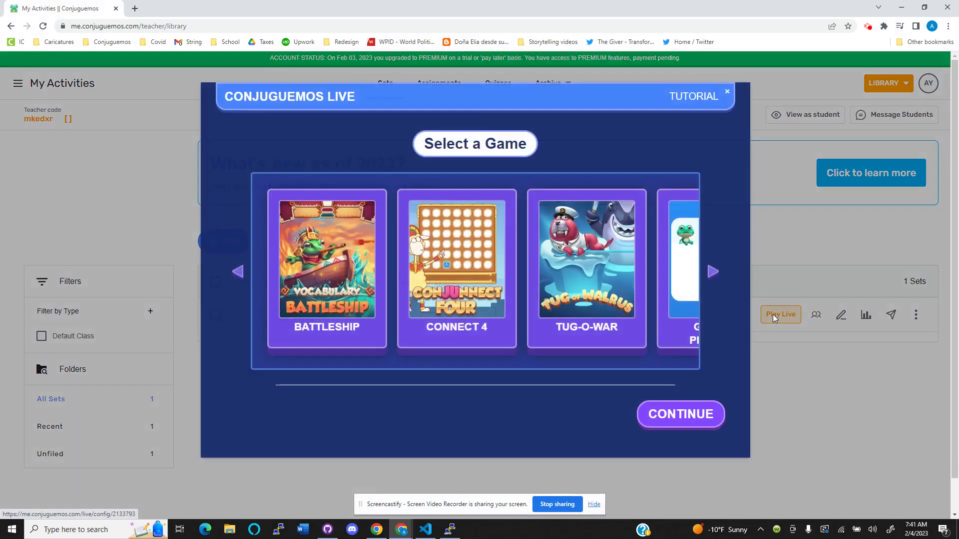
click(295, 278)
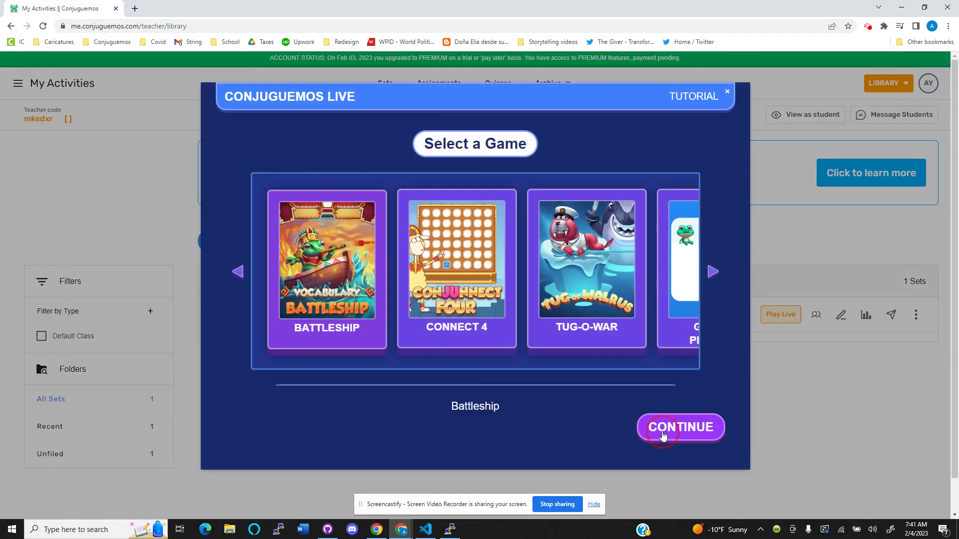
click(680, 426)
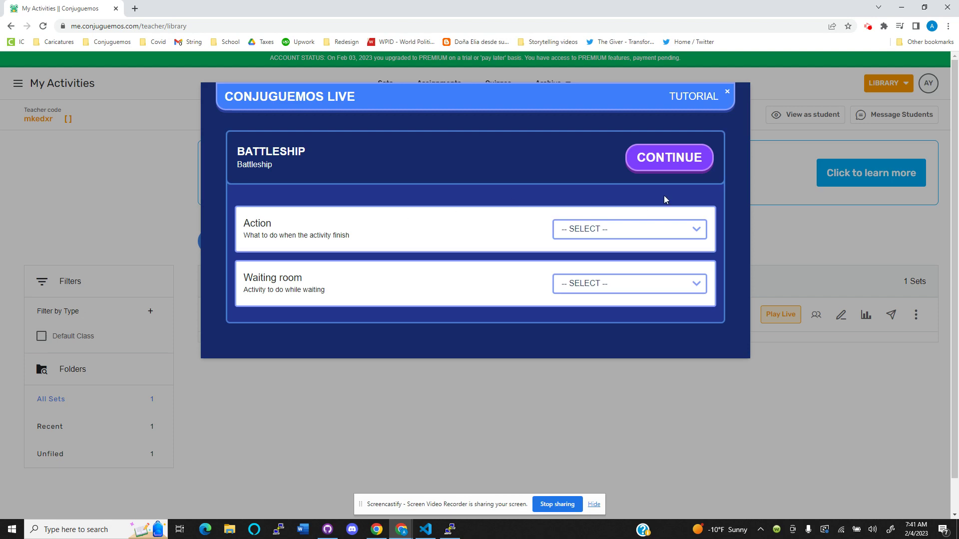
click(726, 91)
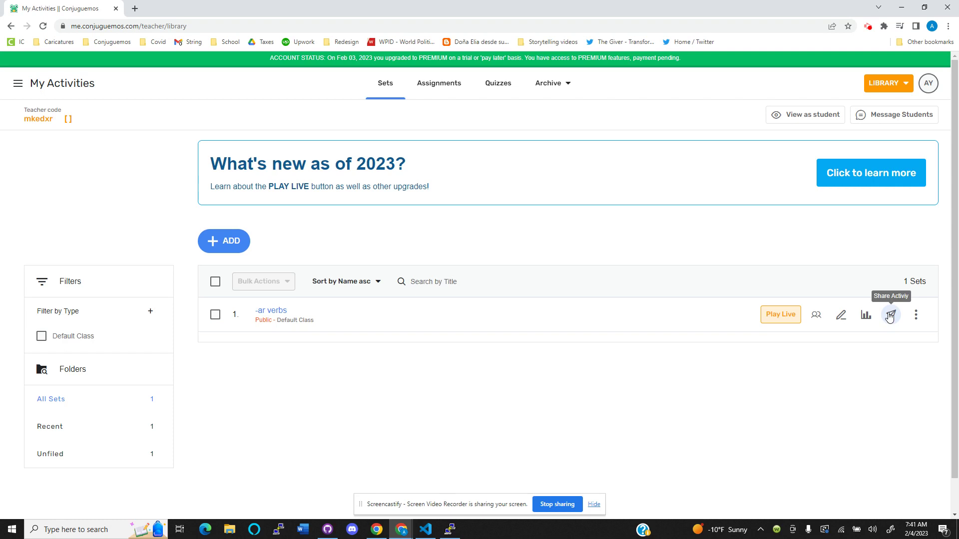
Open Share Activity for -ar verbs, review the LINK and EMAIL options, then Share With Teacher
click(890, 315)
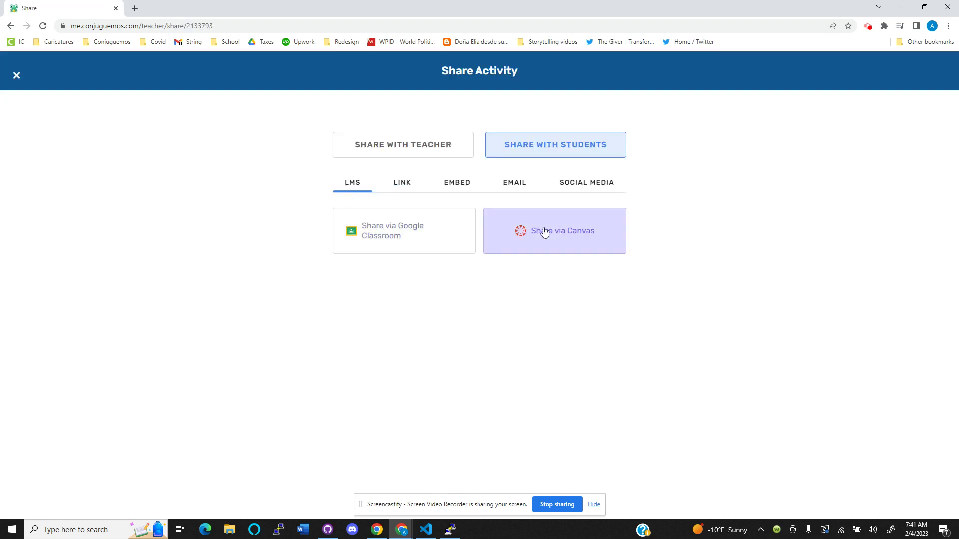
click(402, 183)
click(514, 182)
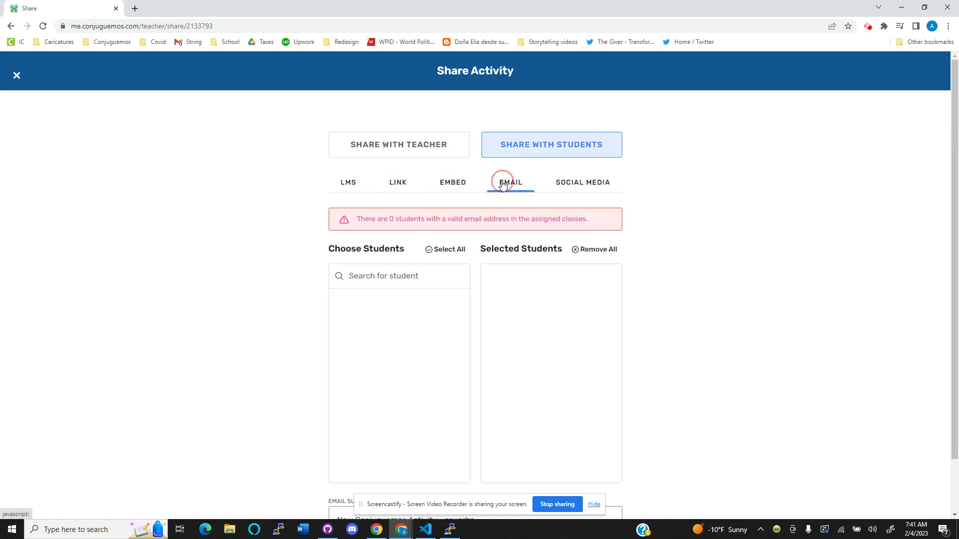
click(412, 152)
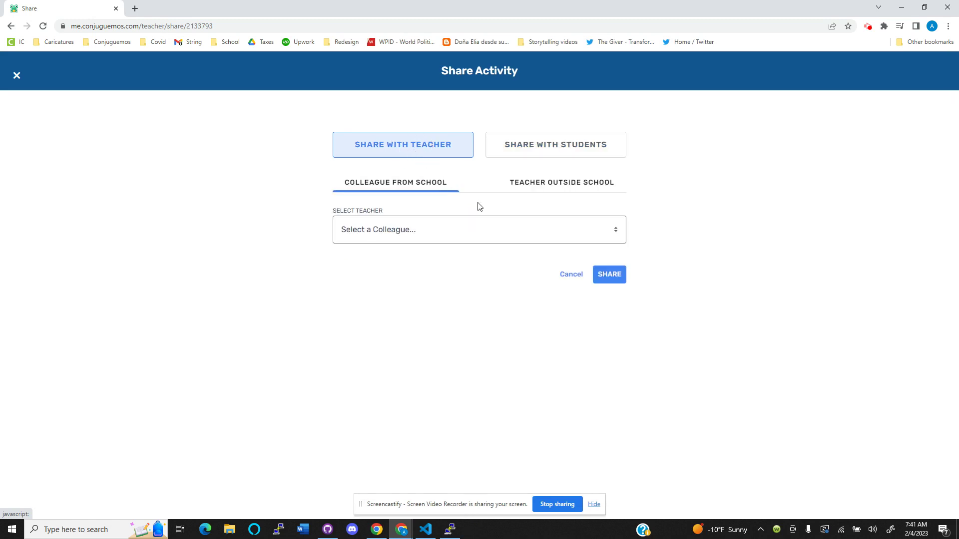
Close the Share Activity page without sharing the -ar verbs set
click(17, 75)
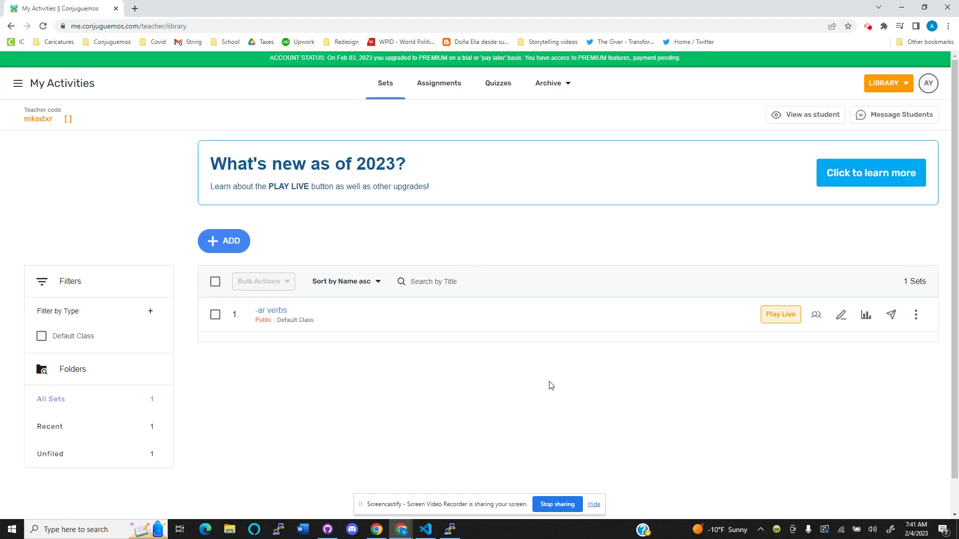